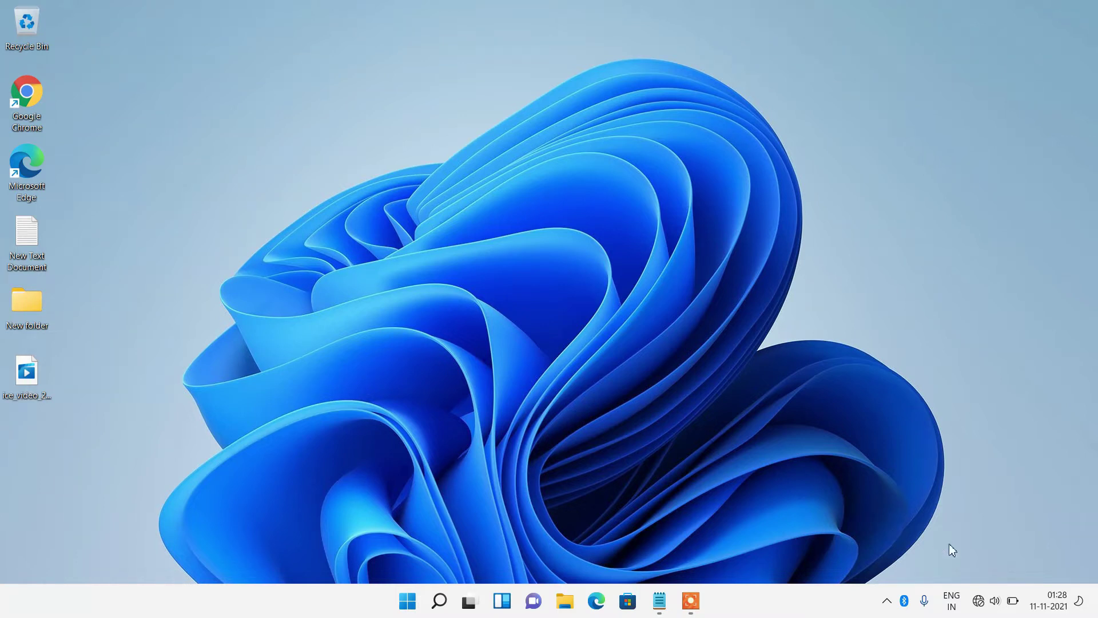
# Confirm Wi-Fi is missing from Quick Settings, then restart Windows Explorer in Task Manager and close it.
pyautogui.click(985, 602)
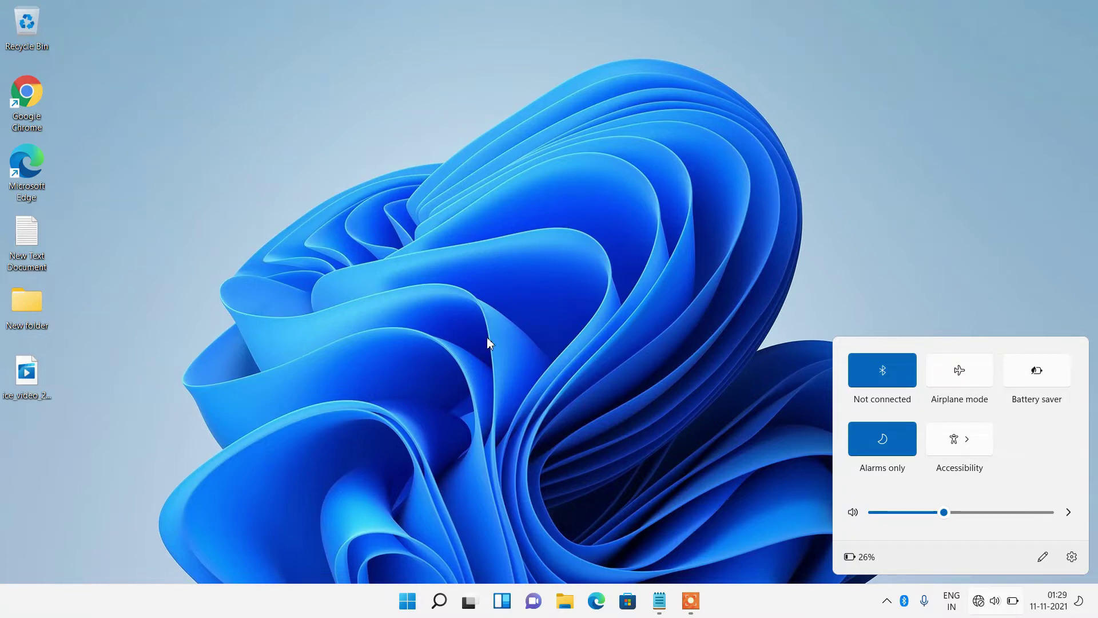
pyautogui.click(466, 333)
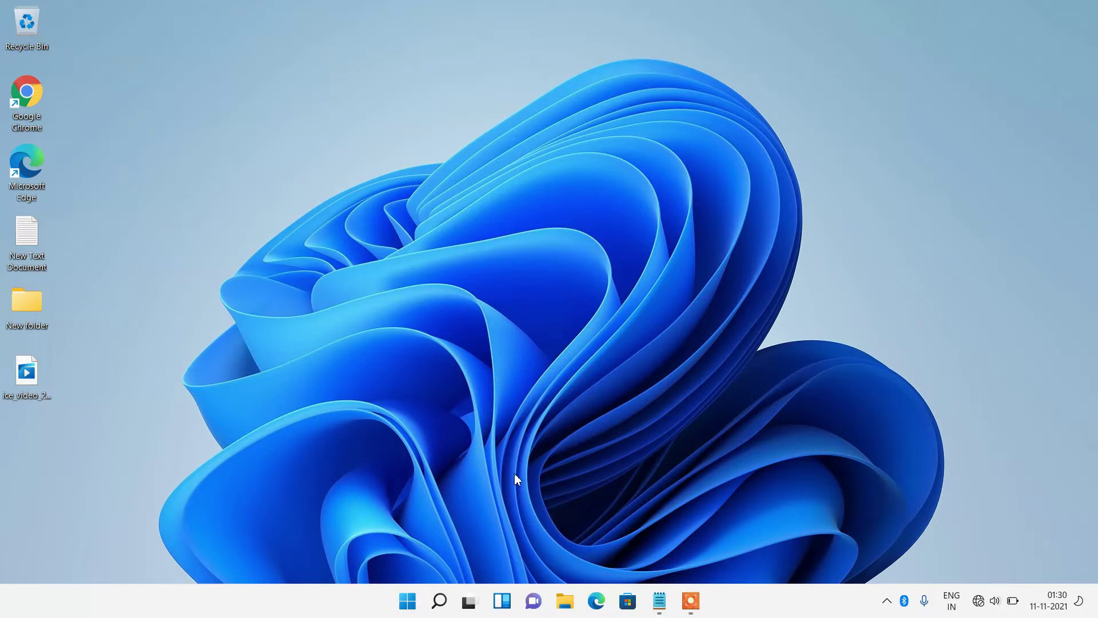
pyautogui.rightClick(407, 601)
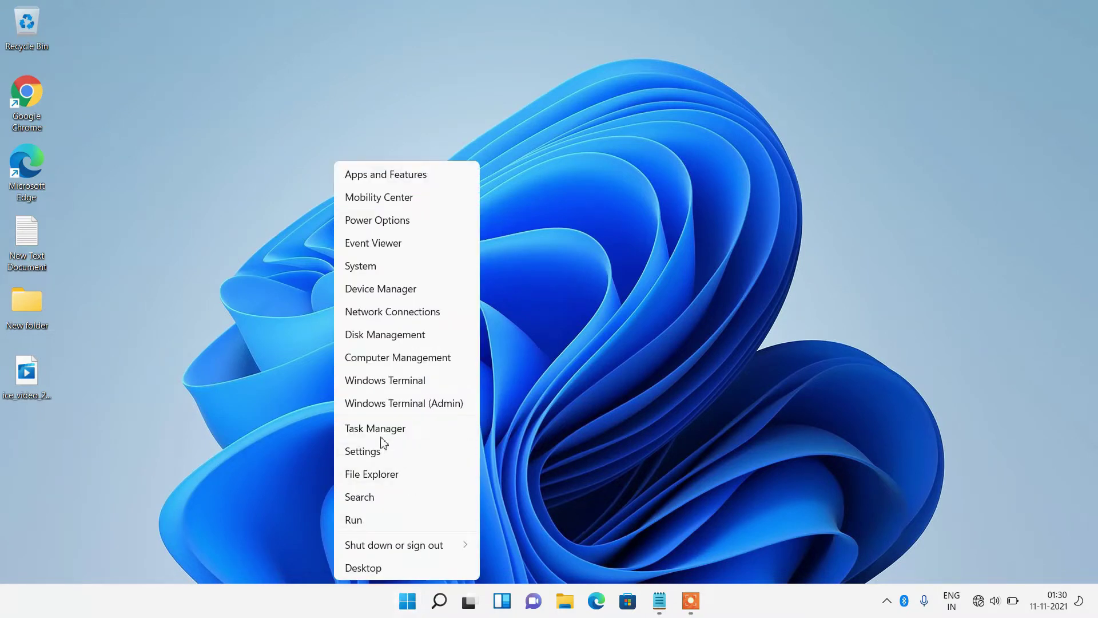
pyautogui.click(373, 430)
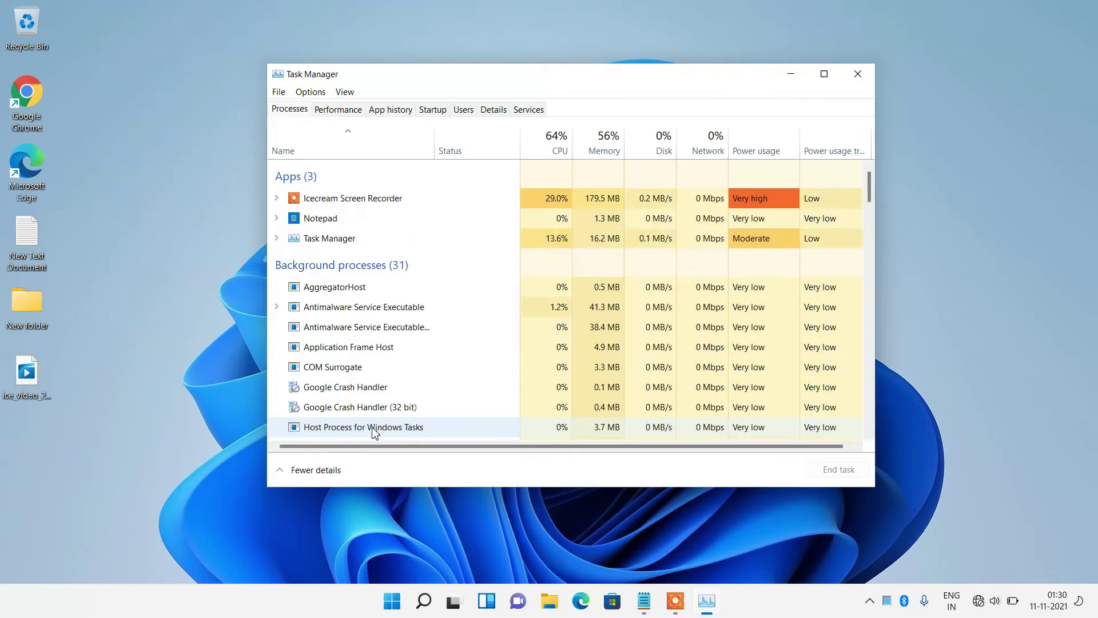
pyautogui.scroll(-15, 393, 315)
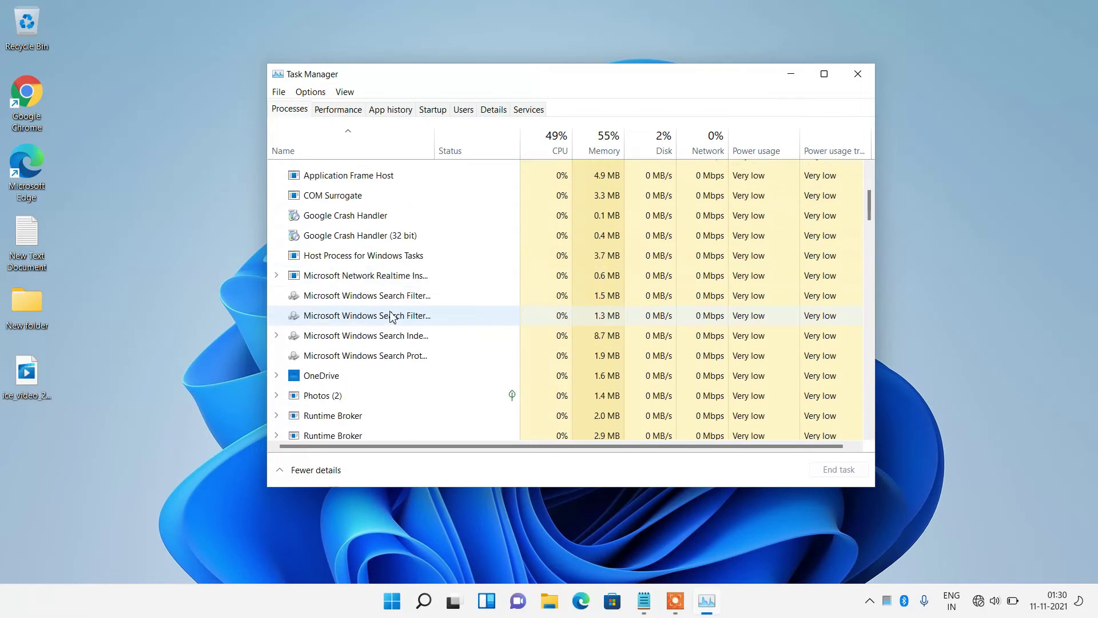
pyautogui.scroll(-12, 392, 315)
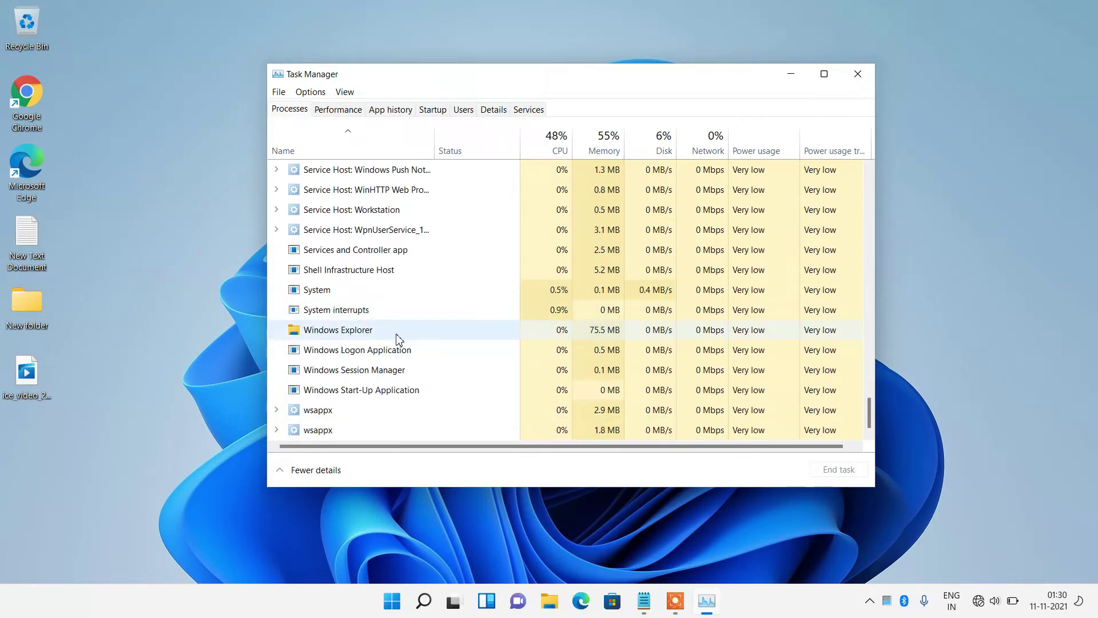
pyautogui.click(371, 331)
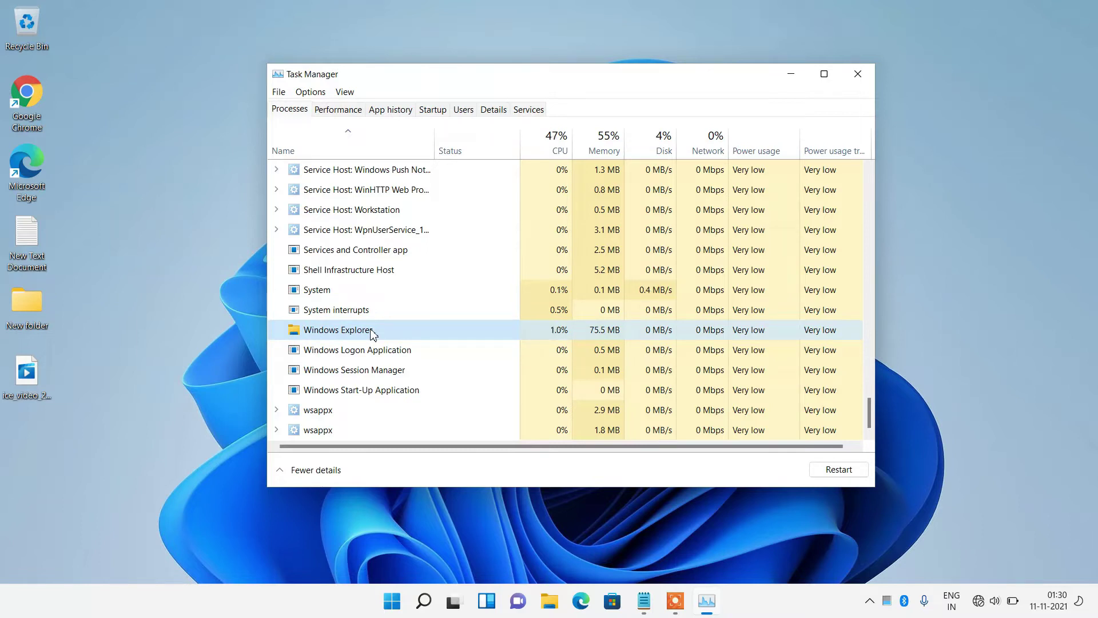
pyautogui.rightClick(371, 331)
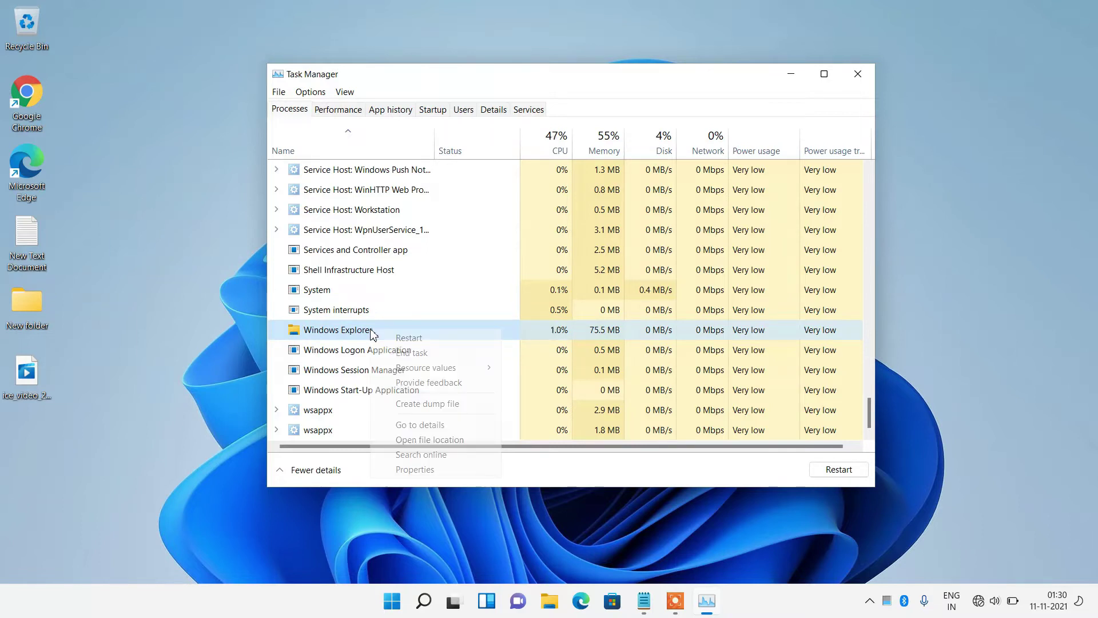
pyautogui.click(398, 341)
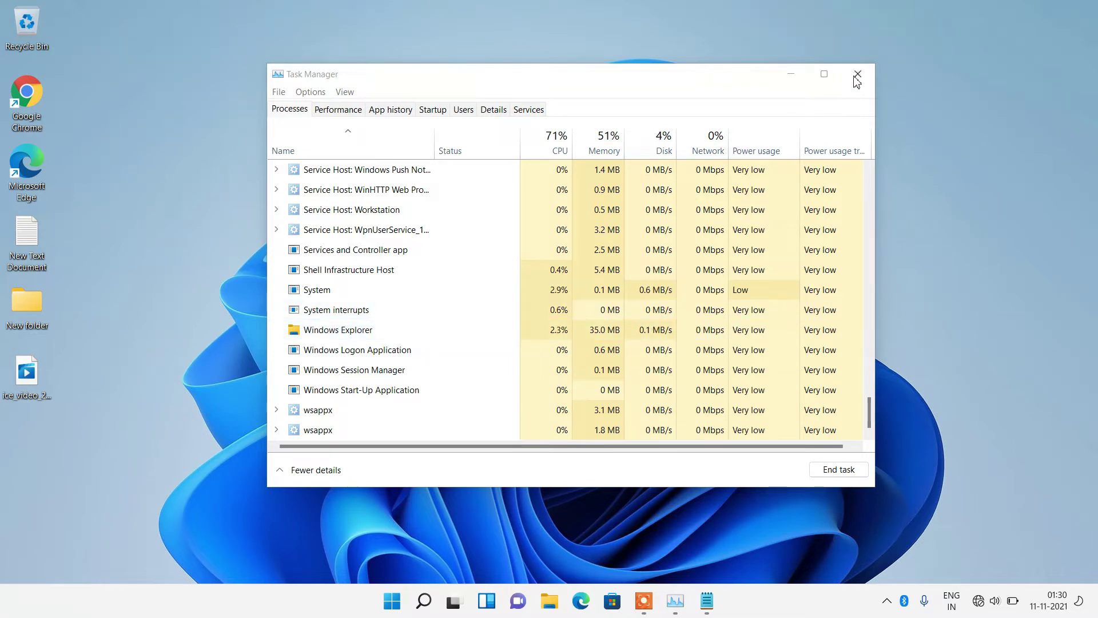
pyautogui.click(857, 76)
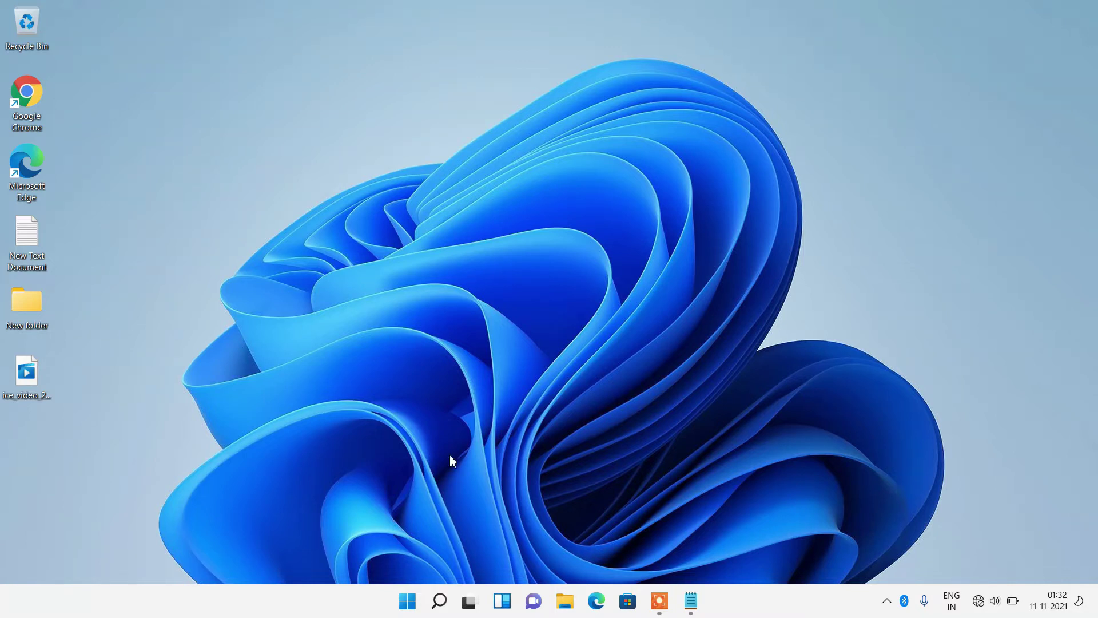
# Search for 'services' from the taskbar and open the Services best match.
pyautogui.click(441, 603)
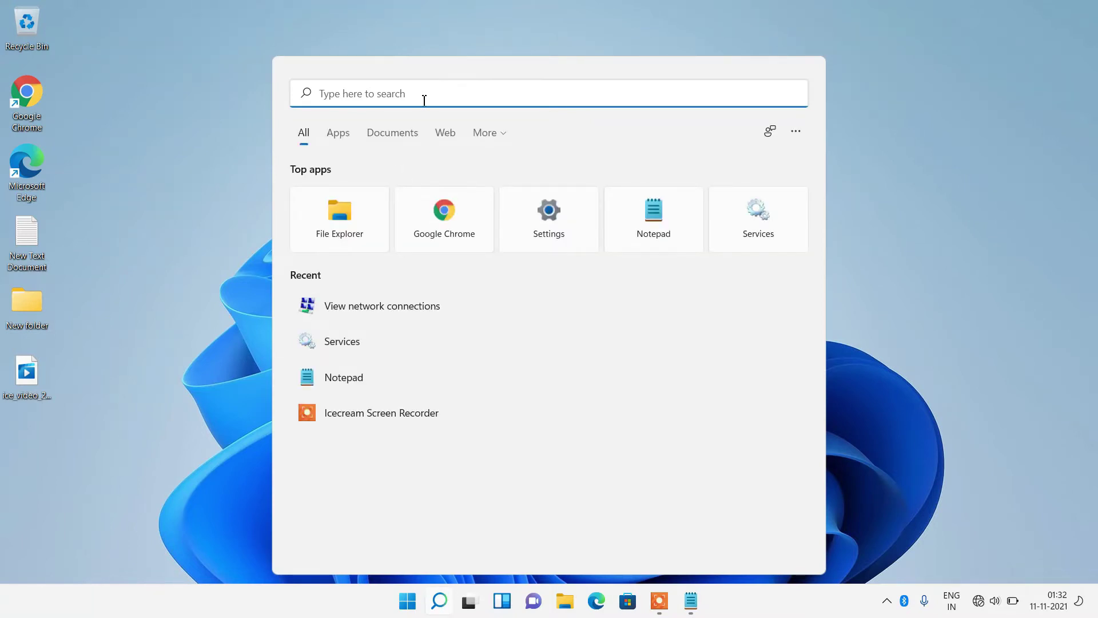
pyautogui.write('serv')
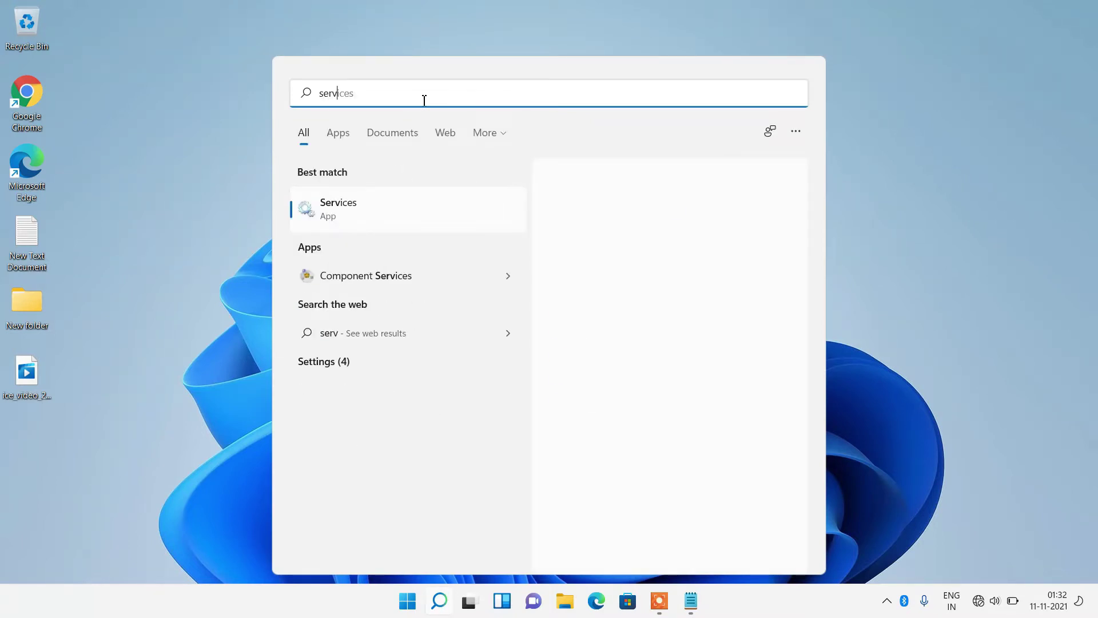
pyautogui.write('ices')
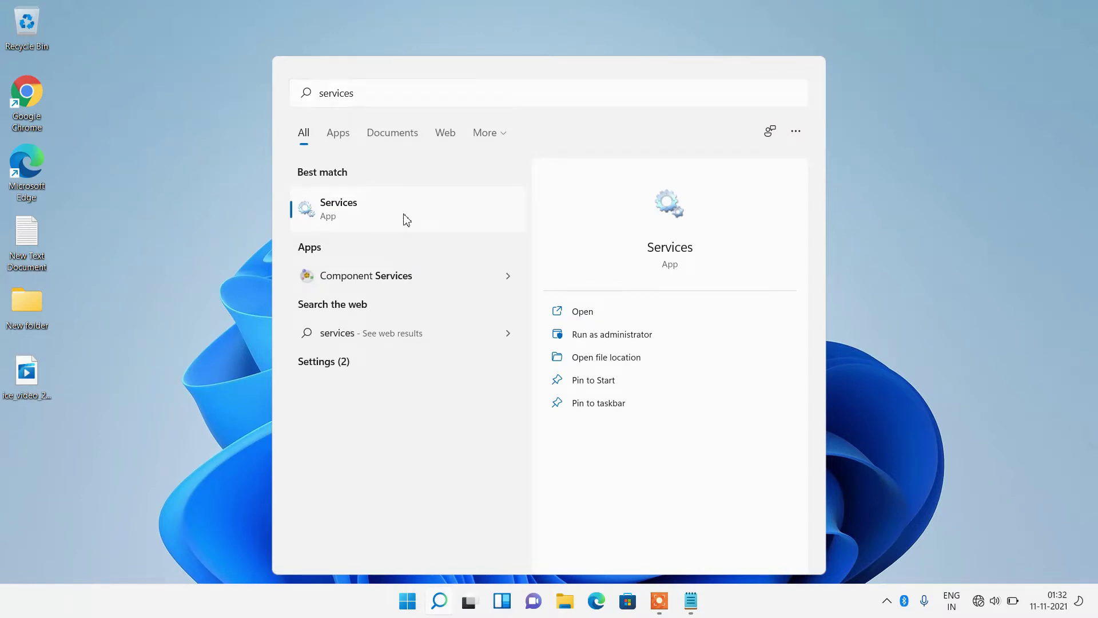
pyautogui.click(407, 220)
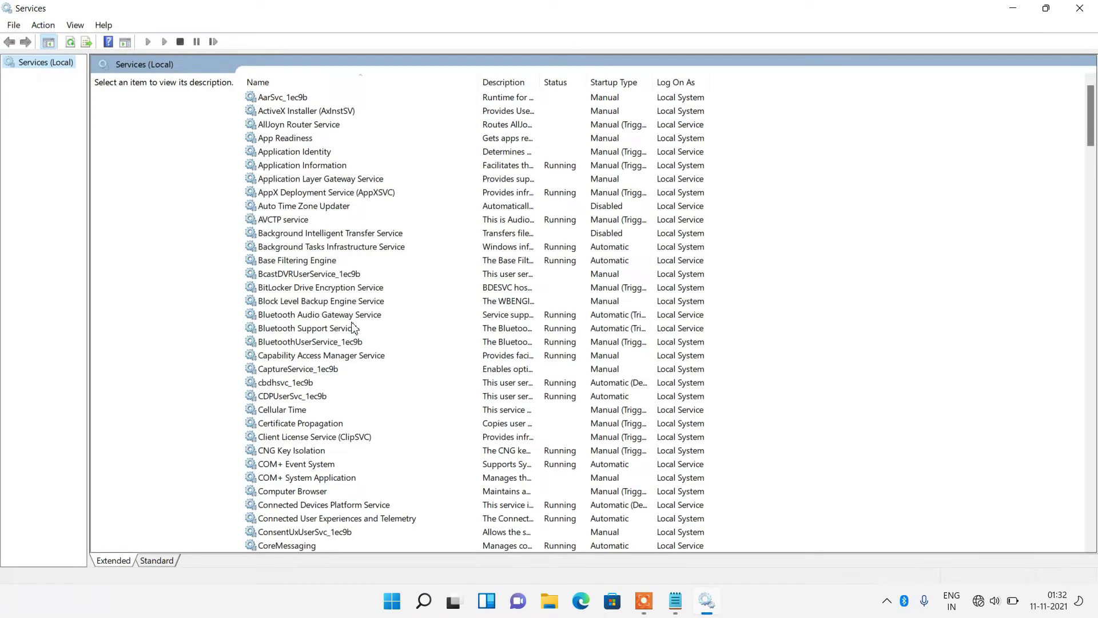
# Set WLAN AutoConfig's startup type to Automatic, start the service, and apply the change.
pyautogui.click(360, 278)
pyautogui.write('wlan')
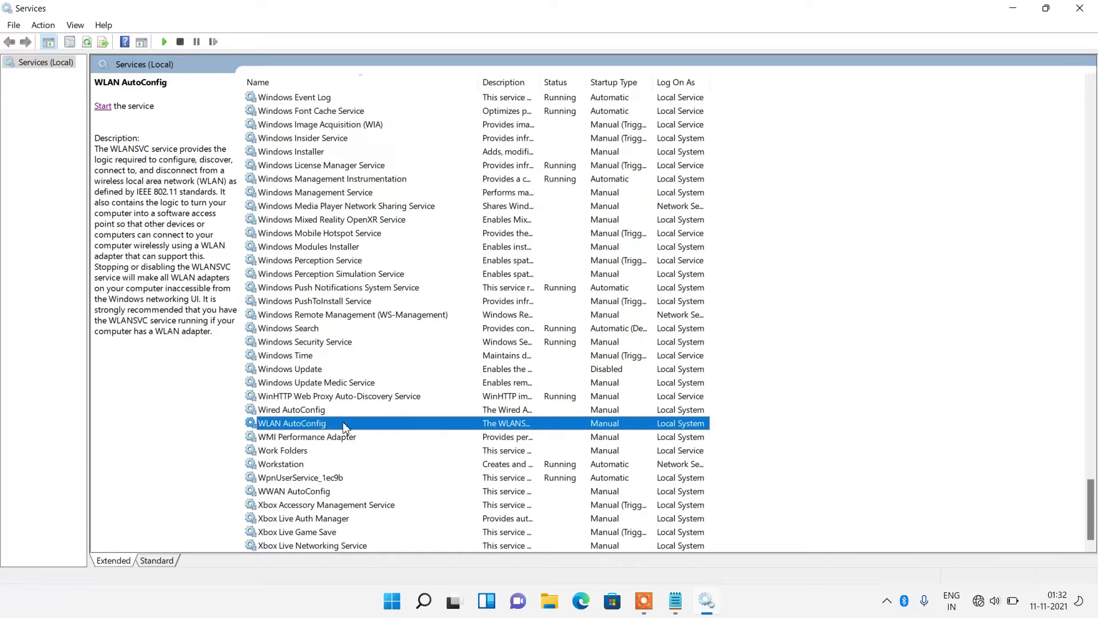
pyautogui.rightClick(344, 427)
pyautogui.click(387, 392)
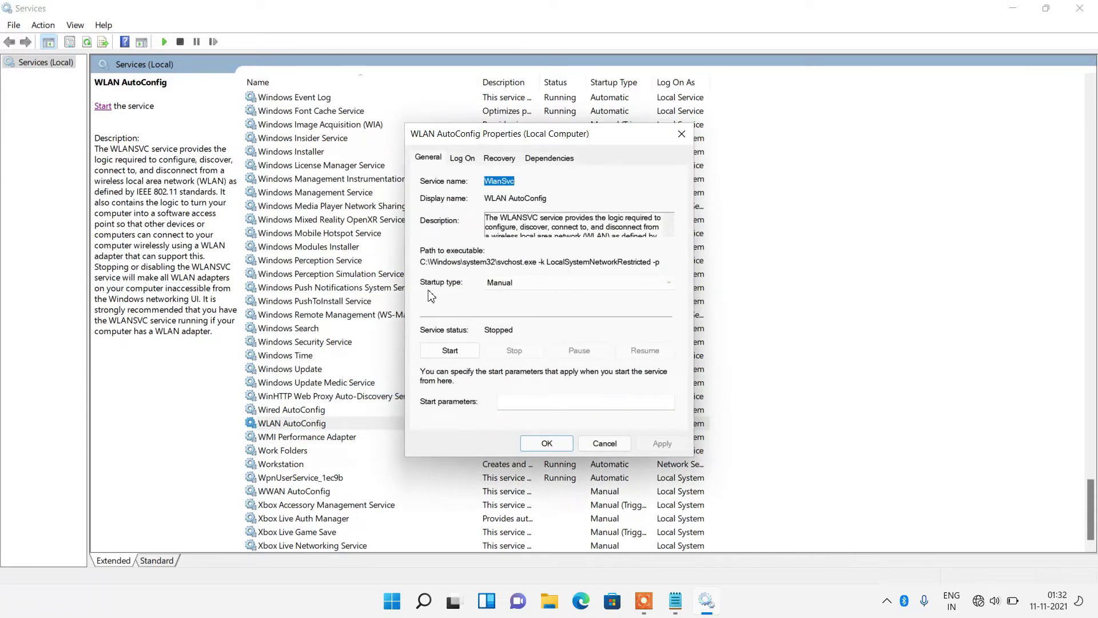
pyautogui.click(511, 283)
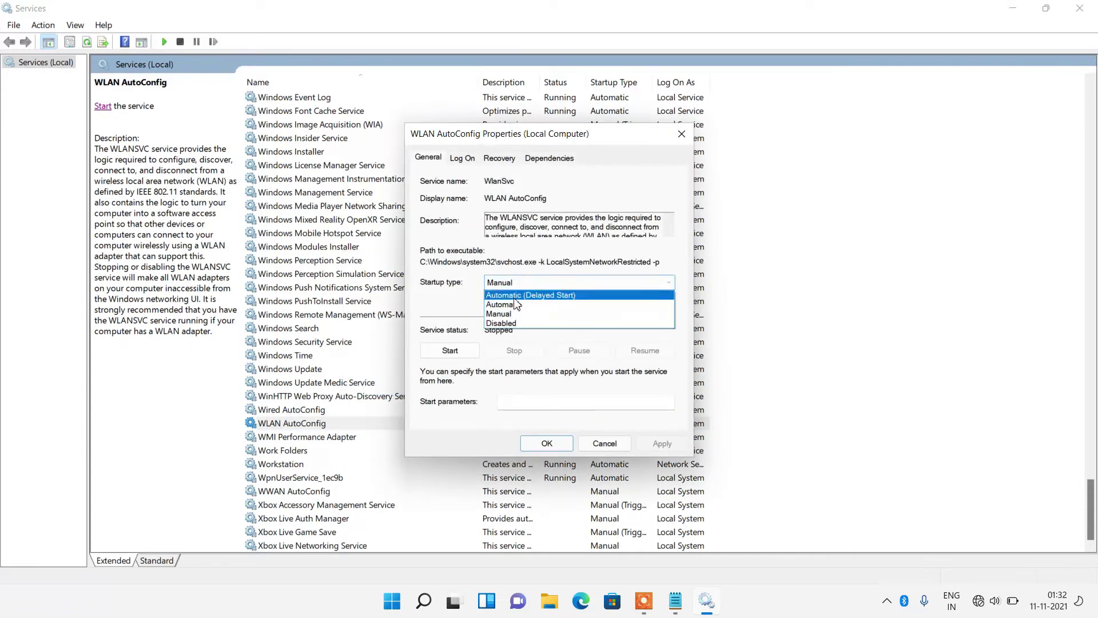
pyautogui.click(516, 302)
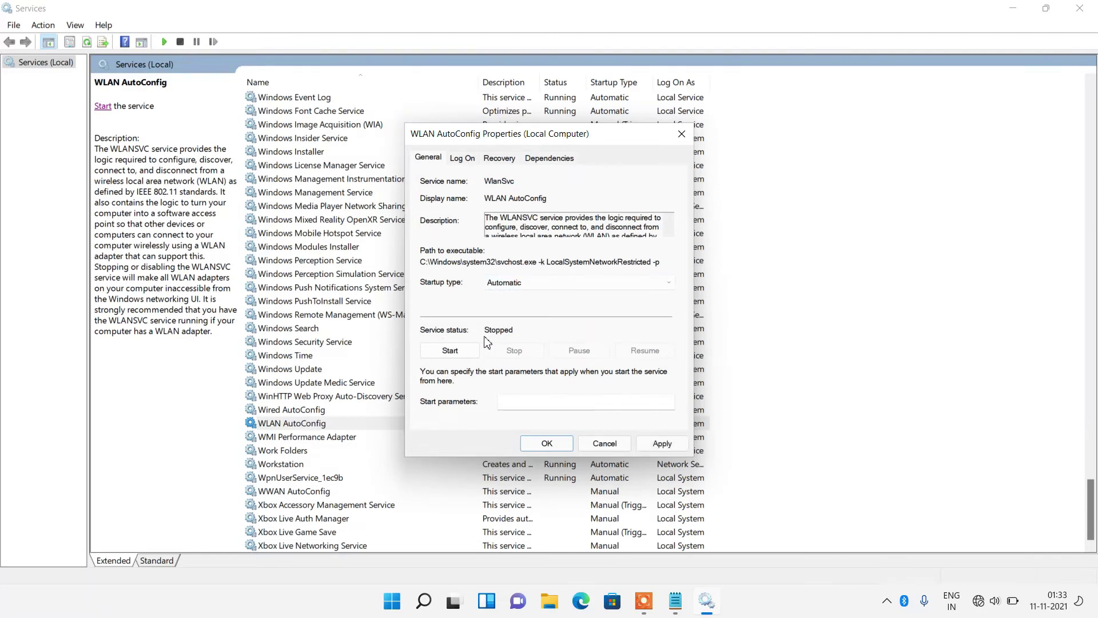
pyautogui.click(450, 350)
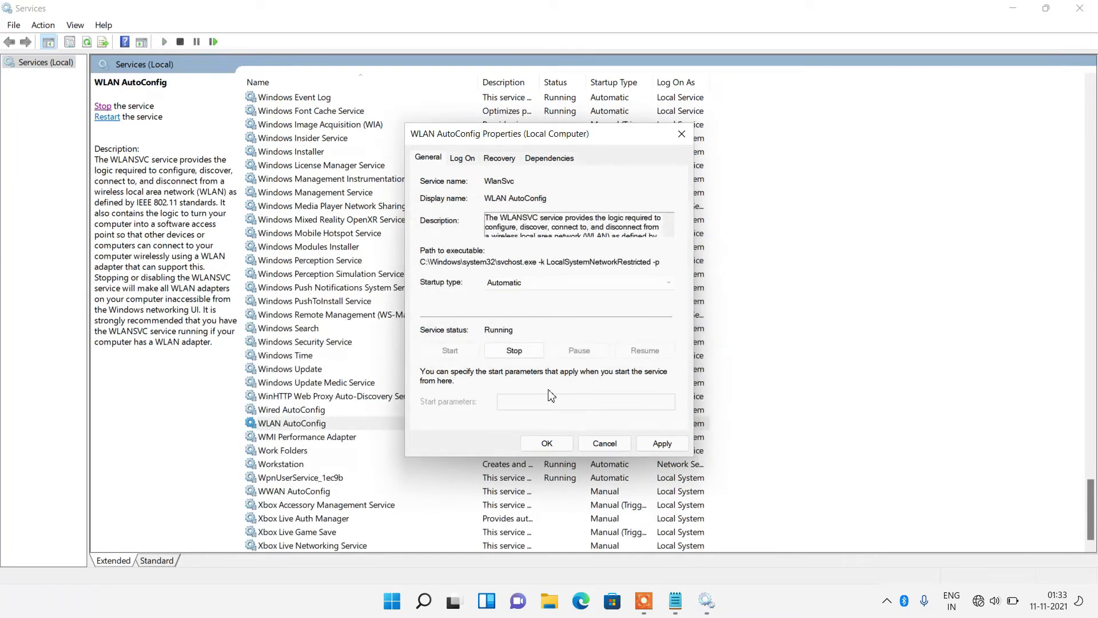
pyautogui.click(658, 443)
pyautogui.click(561, 444)
# Review the Notepad checklist lines: Network List Service, Windows Connection Manager, Windows Connect Now - Config Registrar.
pyautogui.click(676, 601)
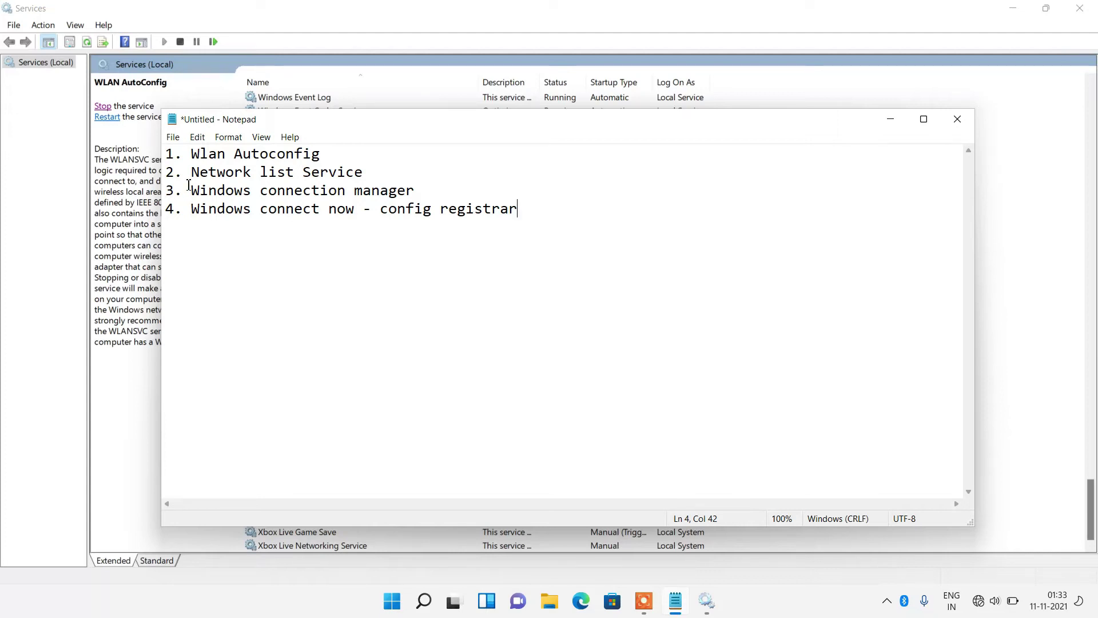
pyautogui.moveTo(193, 174); pyautogui.dragTo(370, 173)
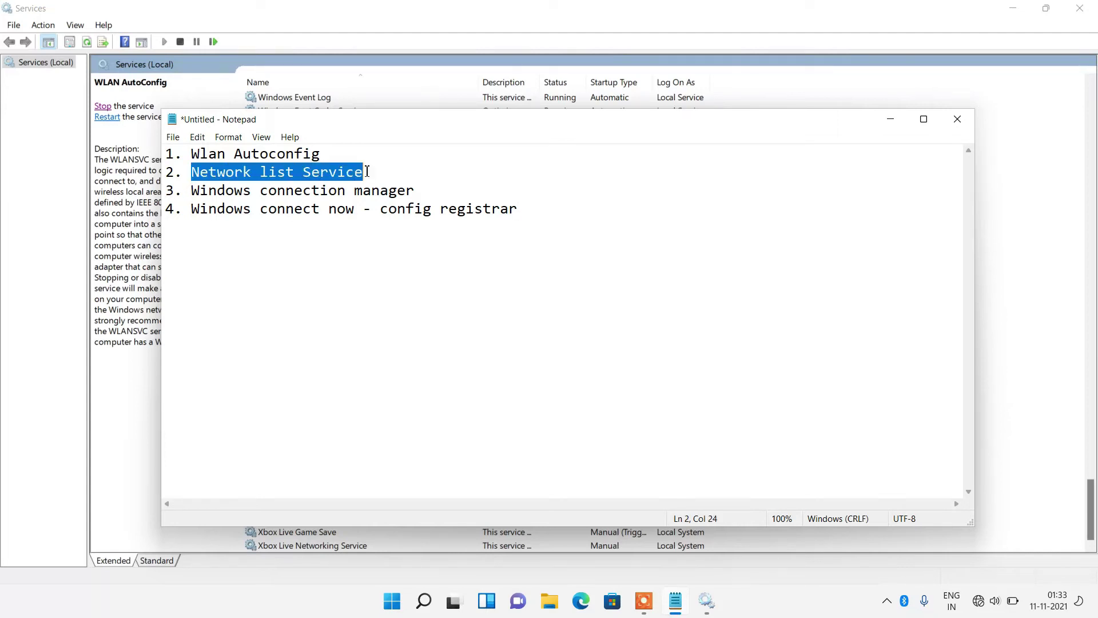
pyautogui.moveTo(191, 192); pyautogui.dragTo(454, 192)
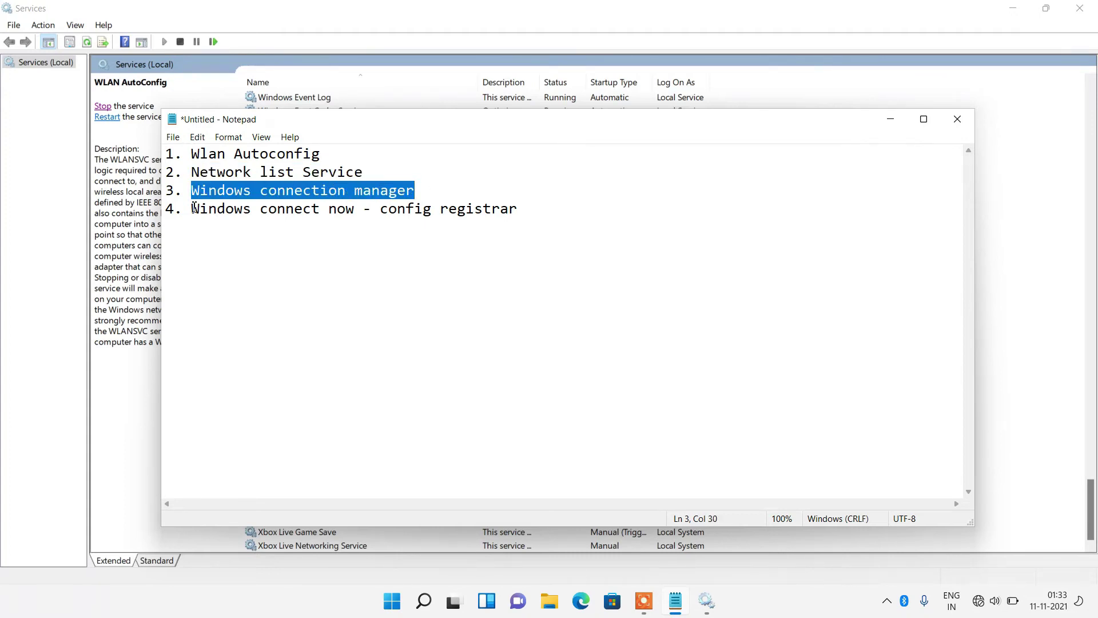
pyautogui.moveTo(194, 208); pyautogui.dragTo(575, 209)
pyautogui.click(574, 208)
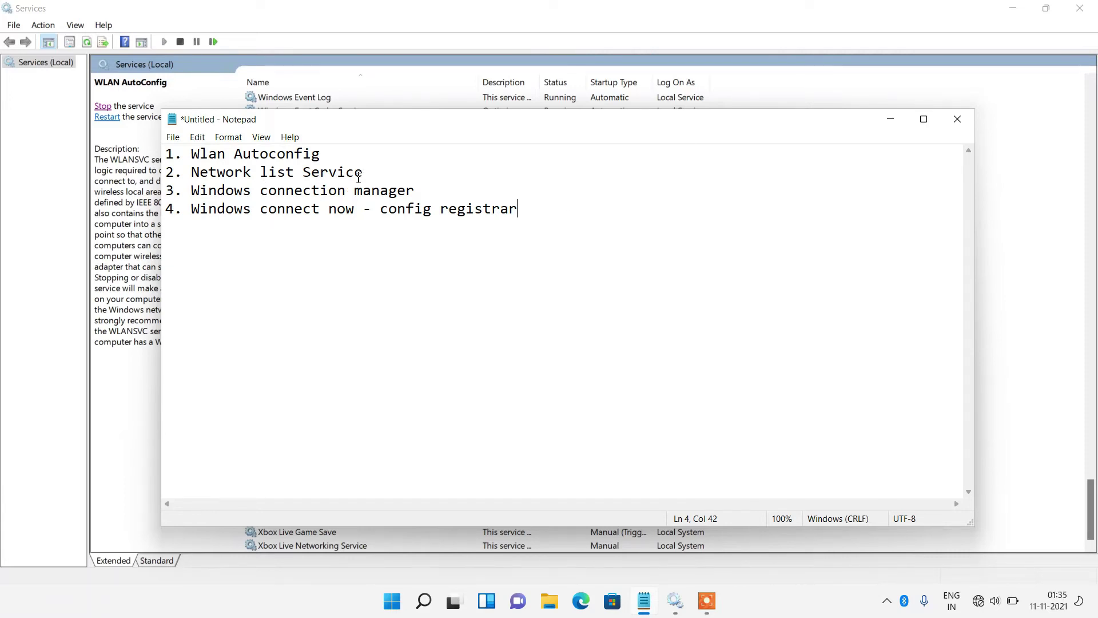
# Keep the Notepad list unsaved and minimized, and close the Services window.
pyautogui.click(967, 117)
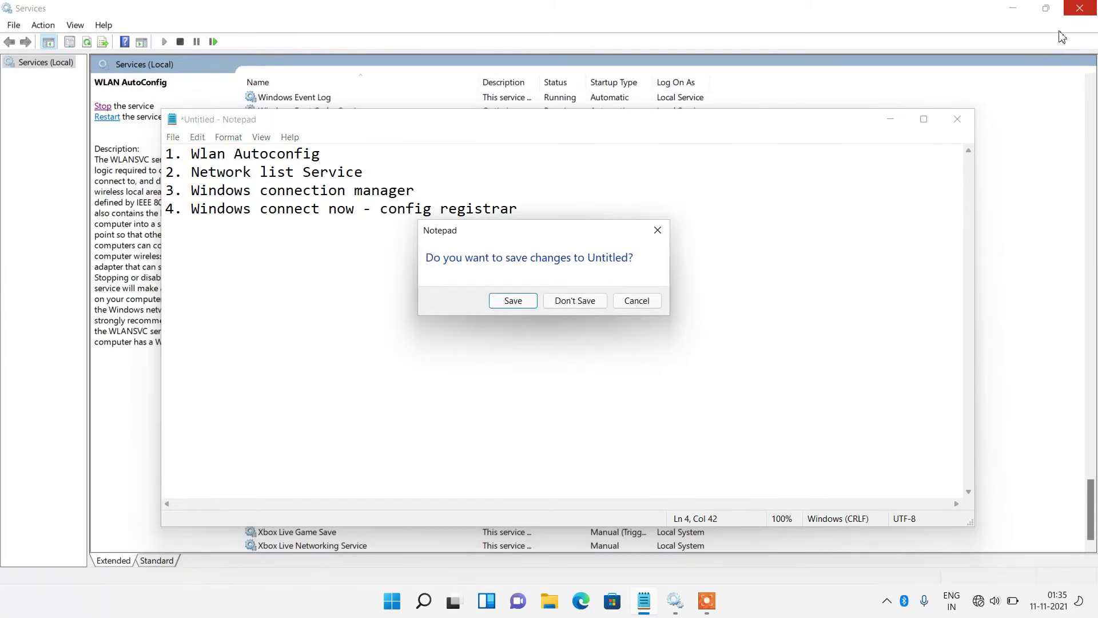
pyautogui.click(657, 230)
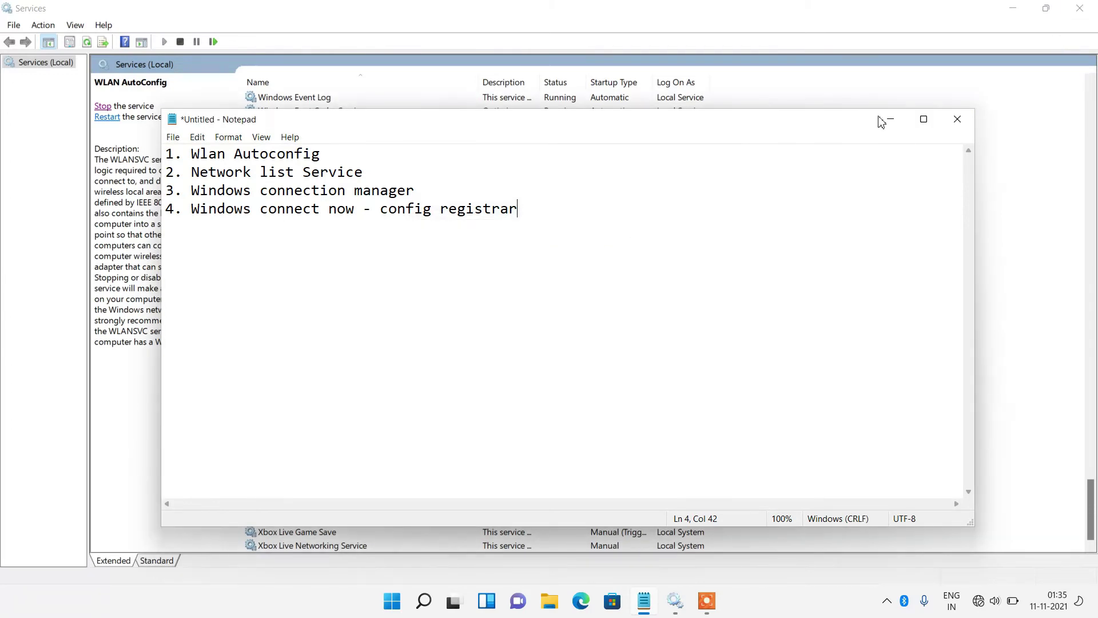
pyautogui.click(891, 119)
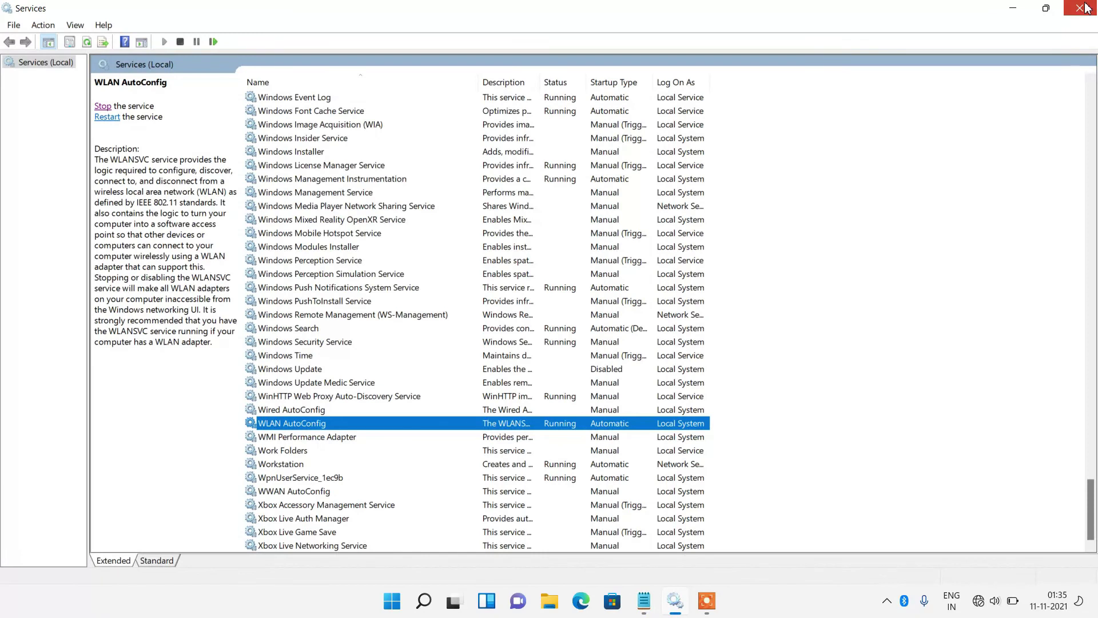
pyautogui.click(1086, 8)
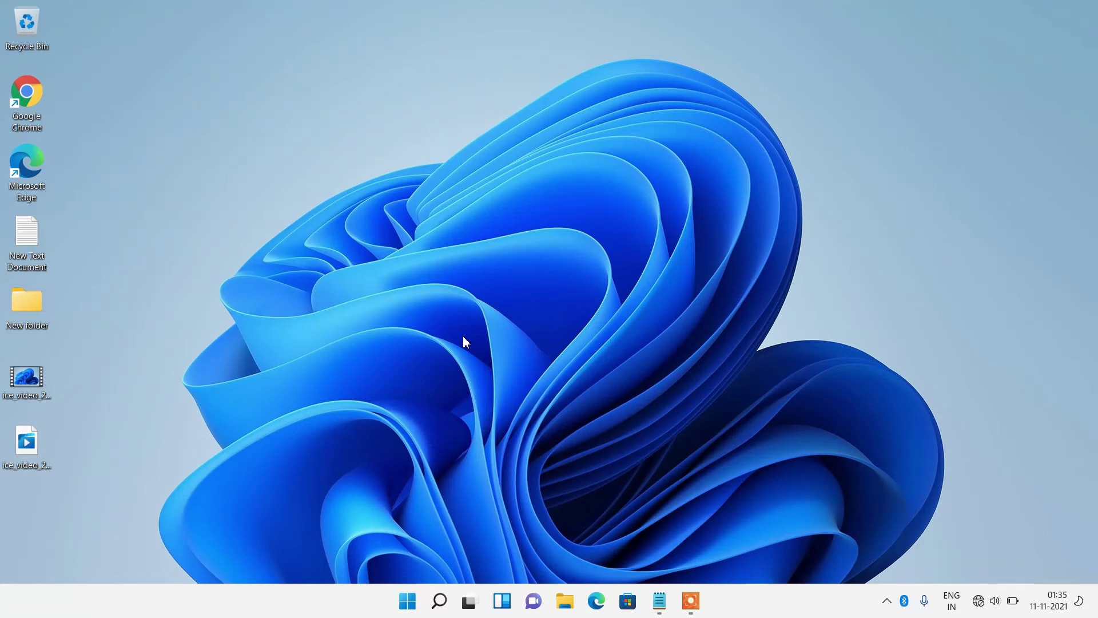
# Search 'view network' to bring up View network connections as the best match.
pyautogui.click(439, 599)
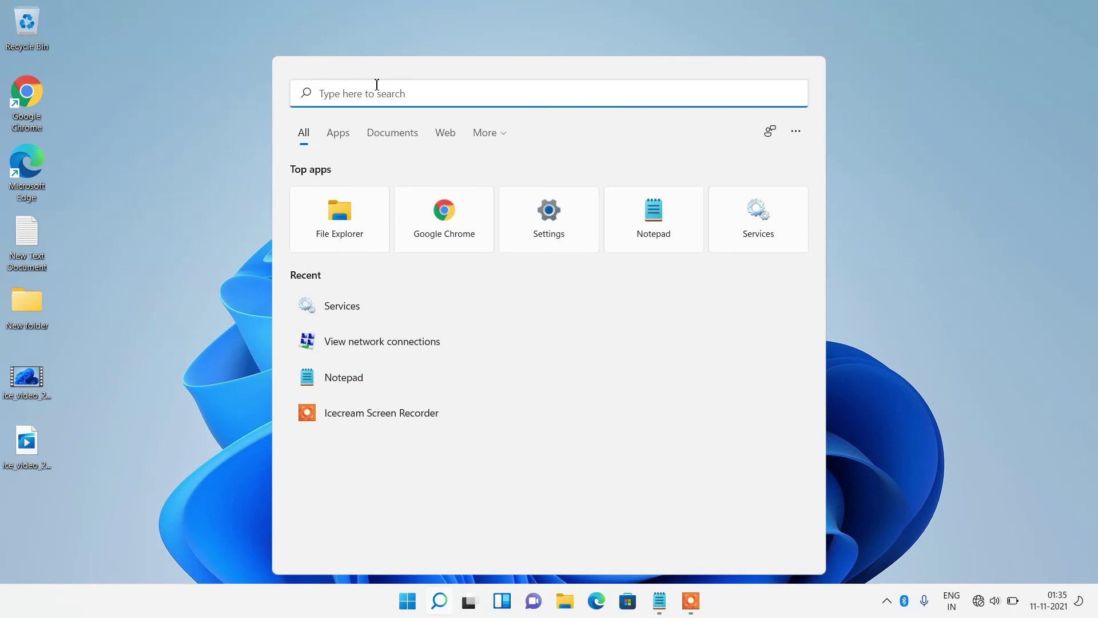
pyautogui.write('view')
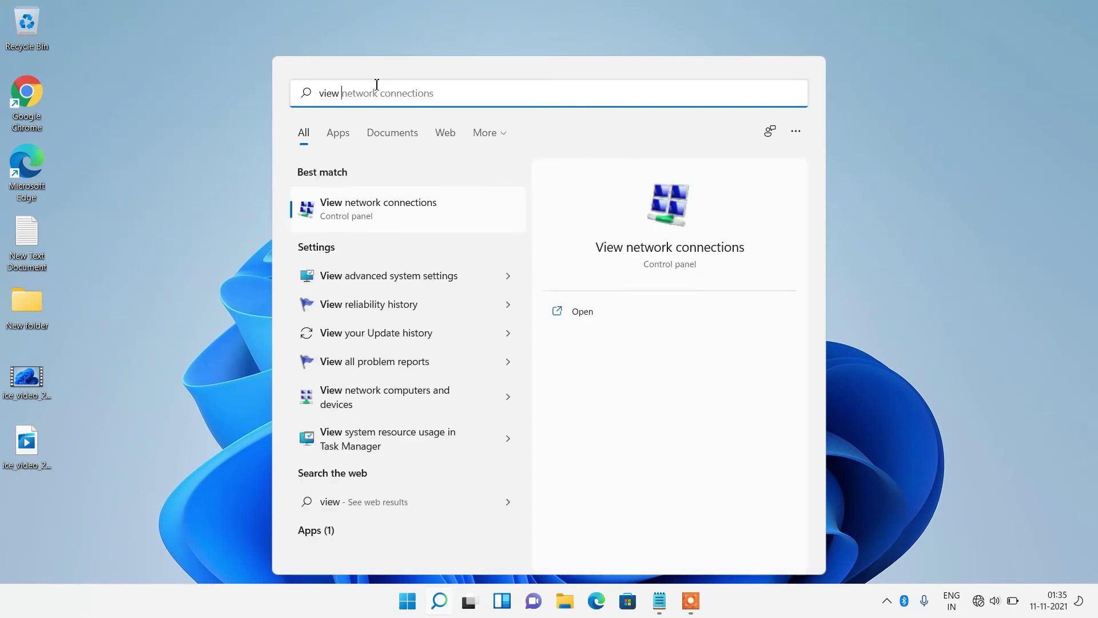
pyautogui.write(' network')
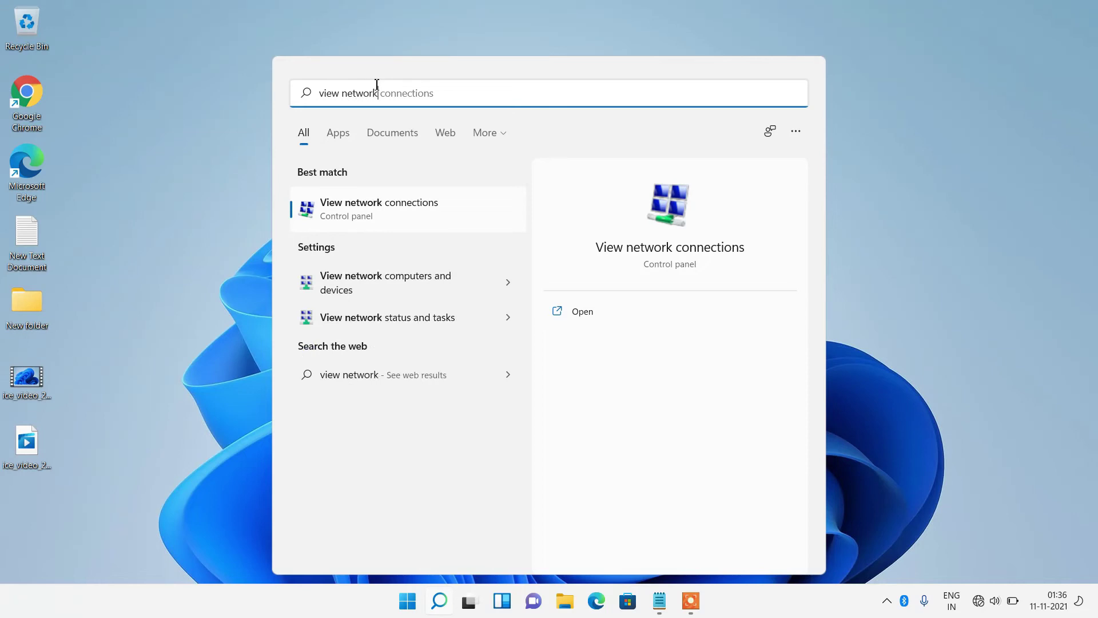
# Enable the Wi-Fi adapter in View network connections, then close the Network Connections window.
pyautogui.click(413, 219)
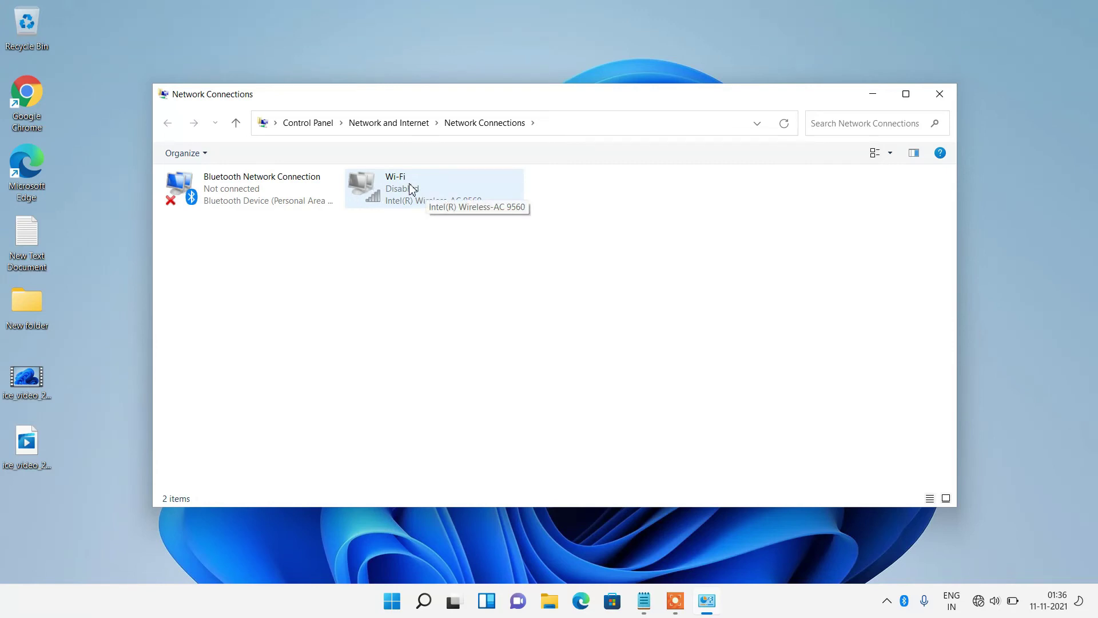
pyautogui.click(417, 190)
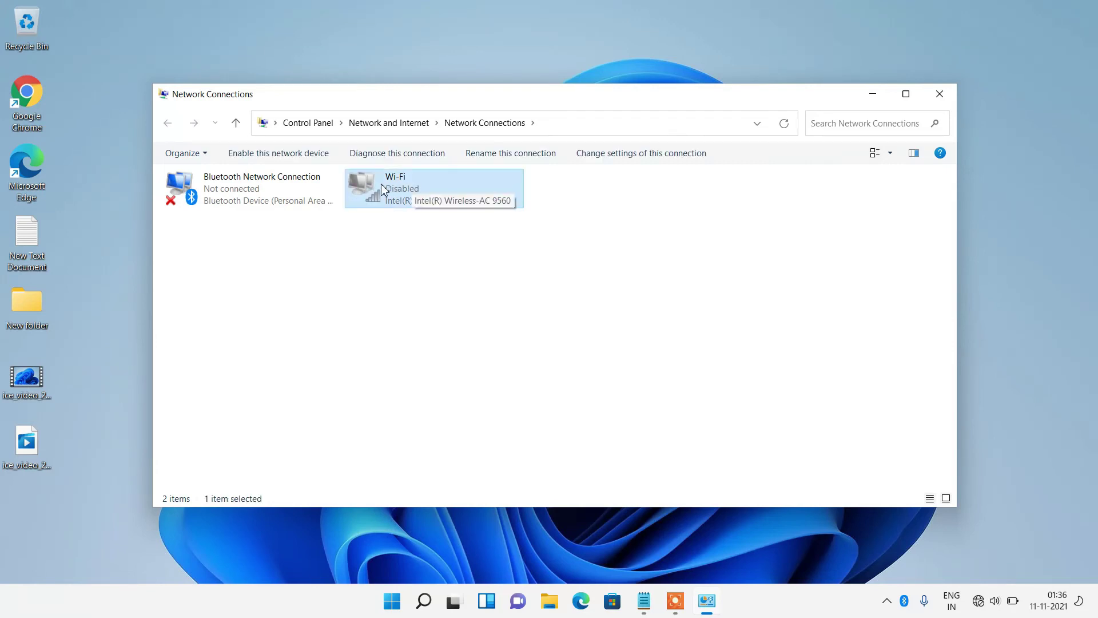
pyautogui.rightClick(423, 187)
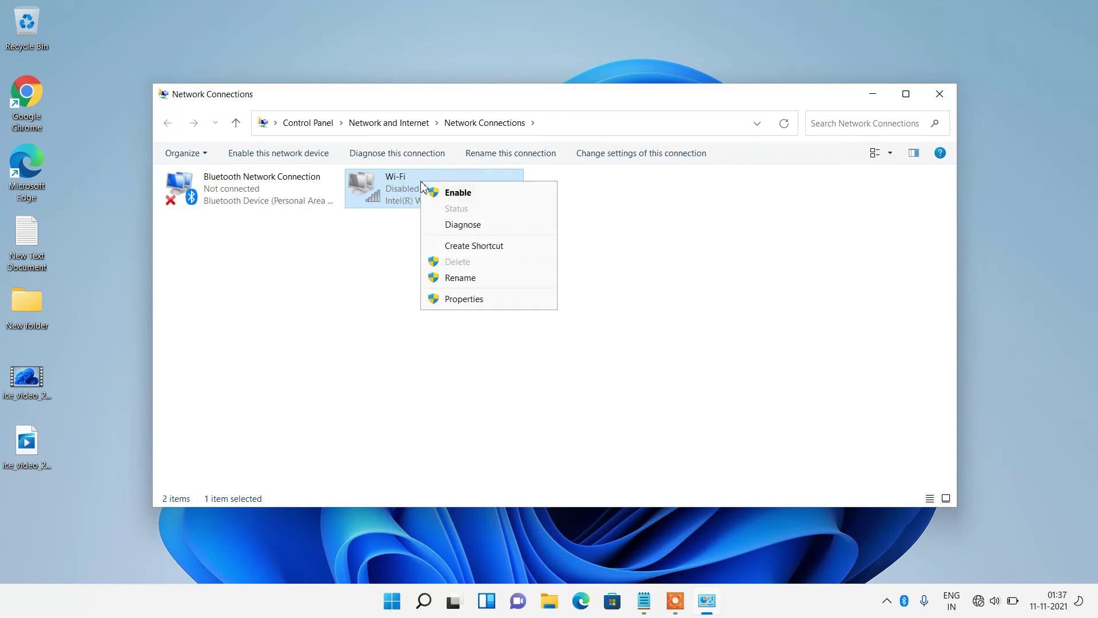
pyautogui.click(457, 196)
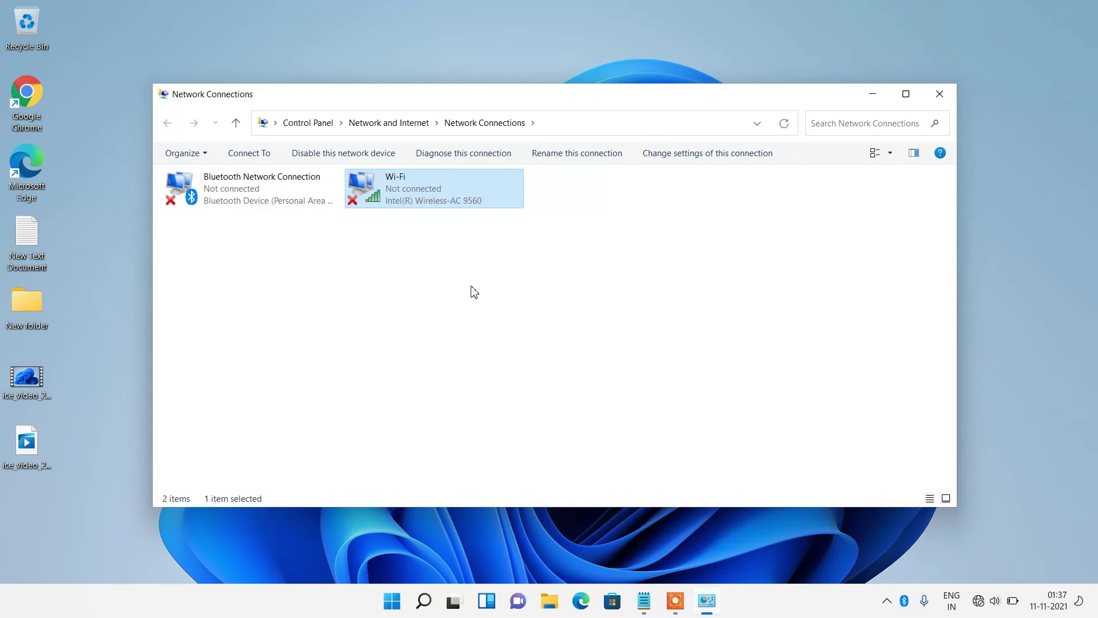
pyautogui.click(938, 95)
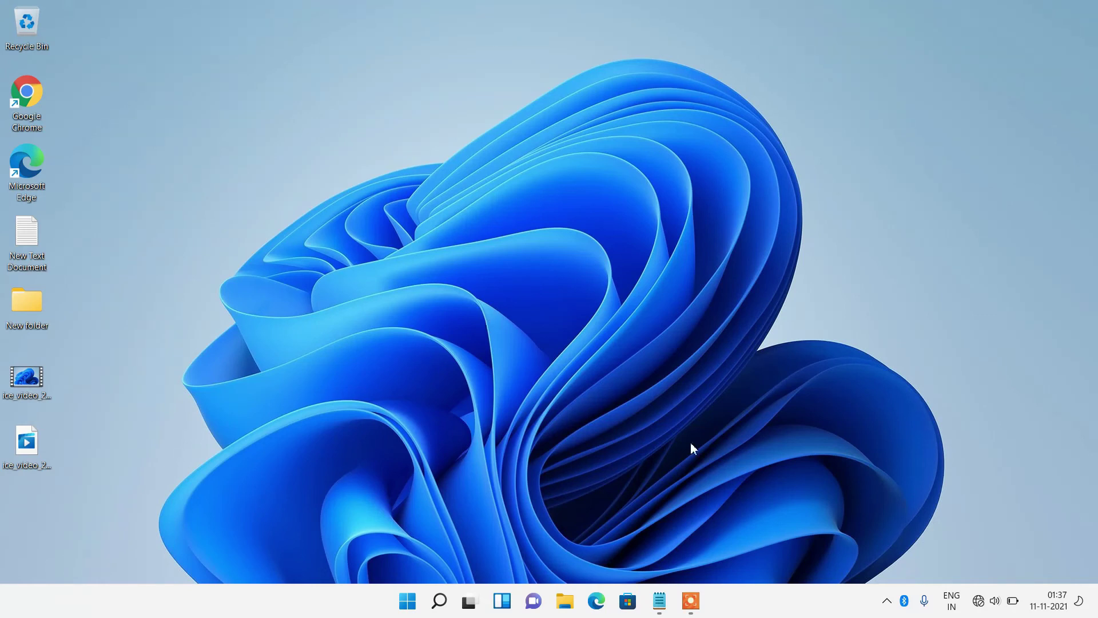
pyautogui.click(989, 603)
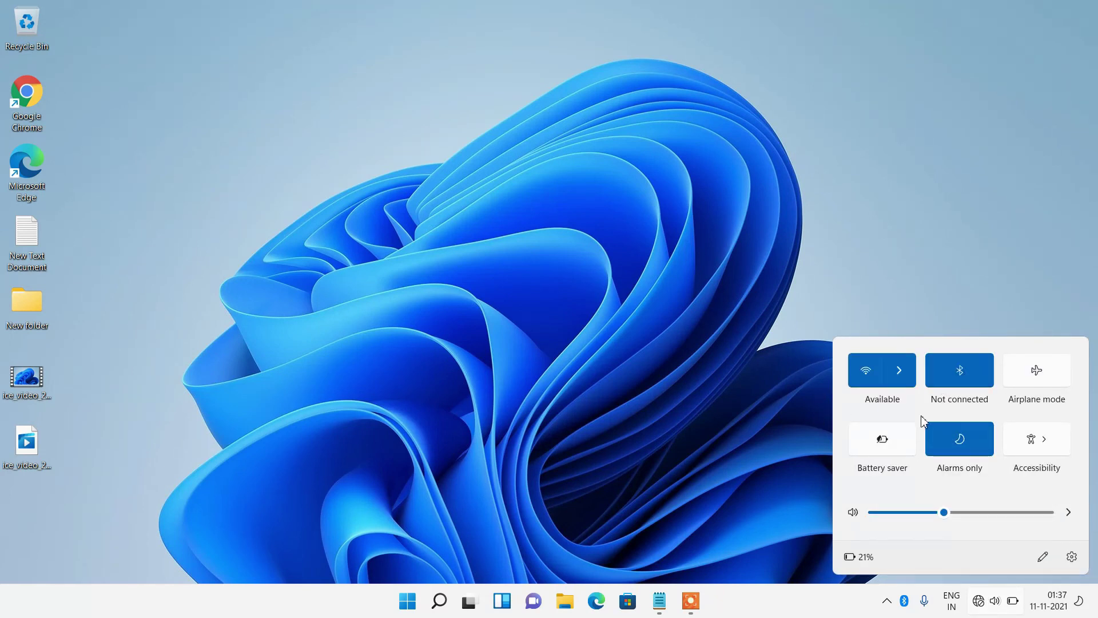
pyautogui.click(533, 284)
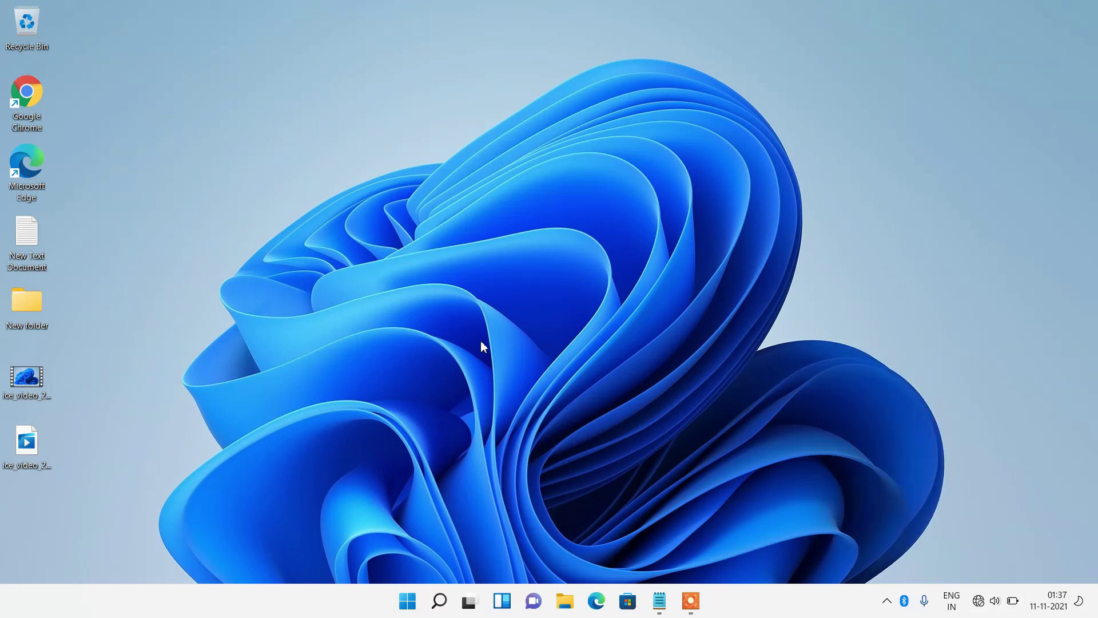